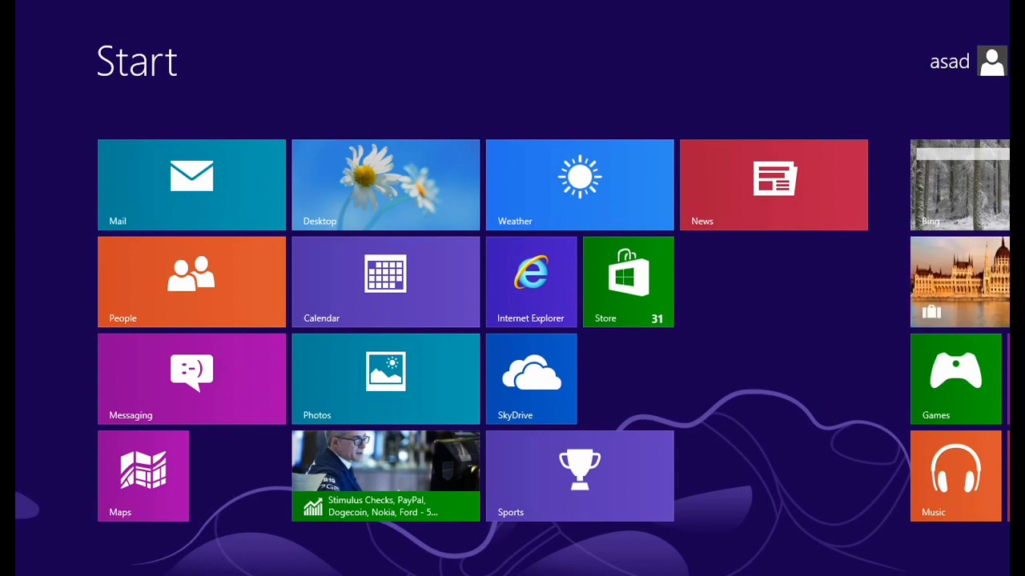
Launch Chrome from the desktop's 'Online (online earning)' shortcut and maximize its window
click(416, 220)
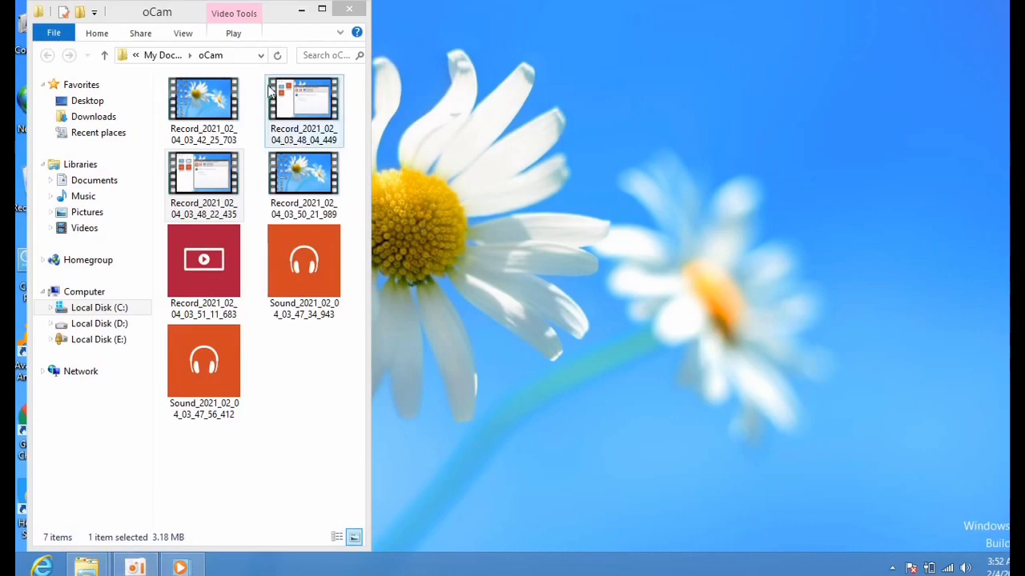
key(alt+F4)
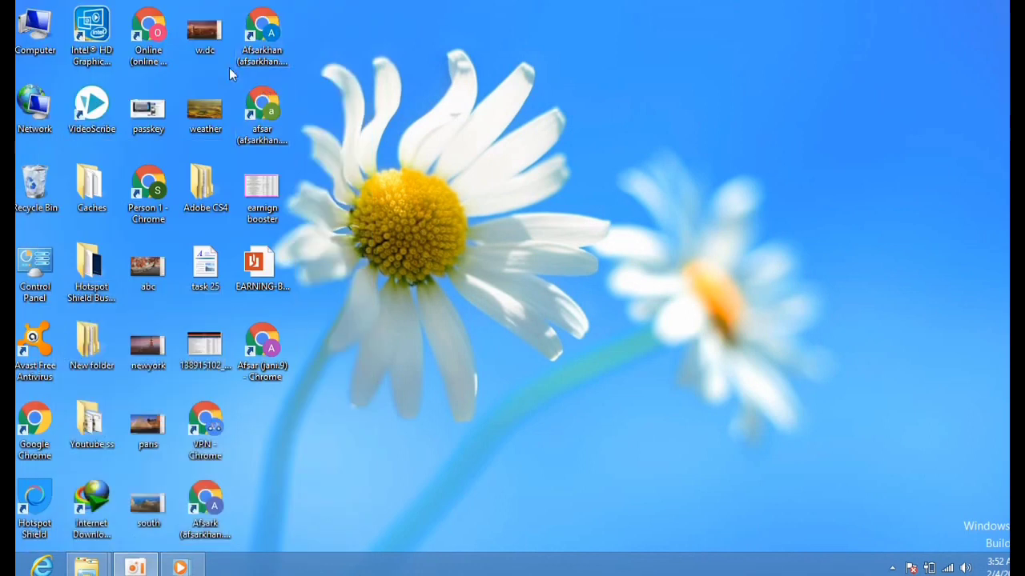
click(156, 38)
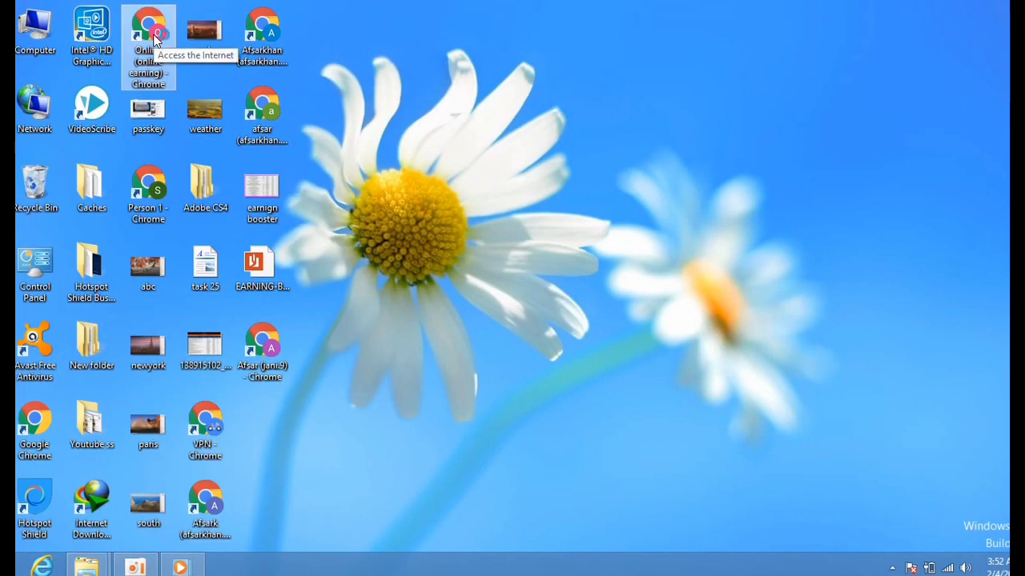
double_click(156, 38)
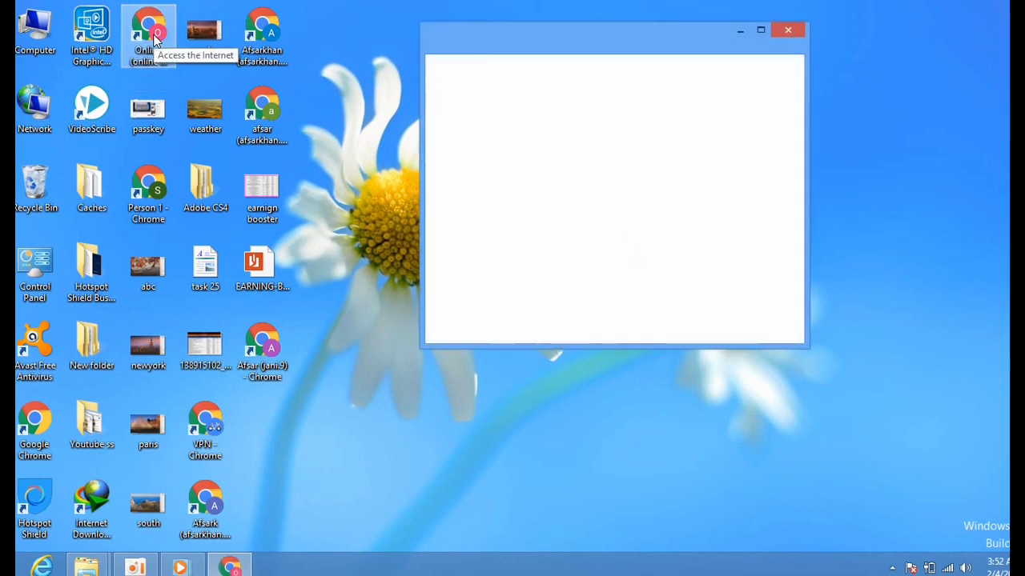
click(759, 31)
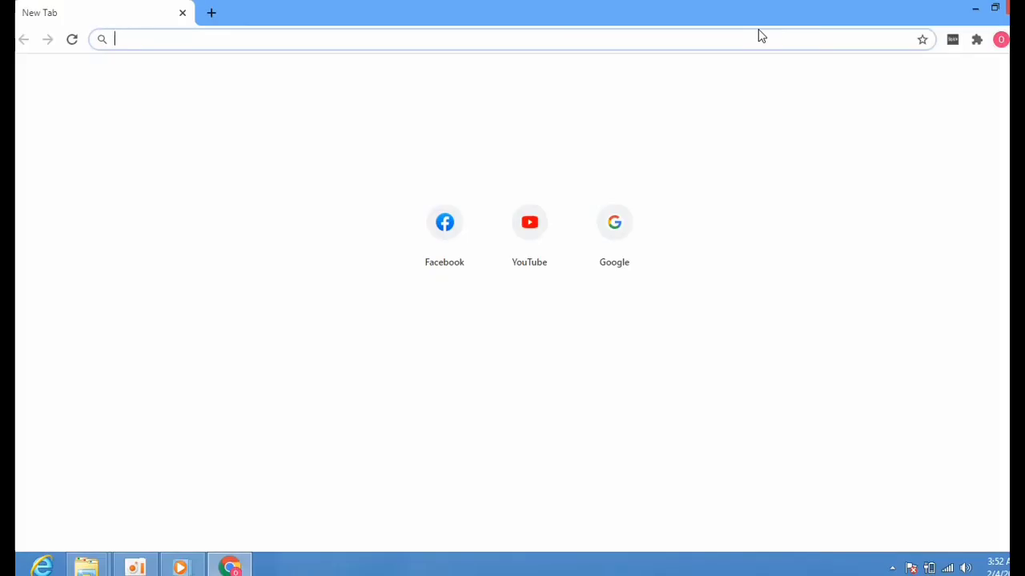
Open a Chrome window for another profile from the avatar menu, then minimize it
click(1000, 40)
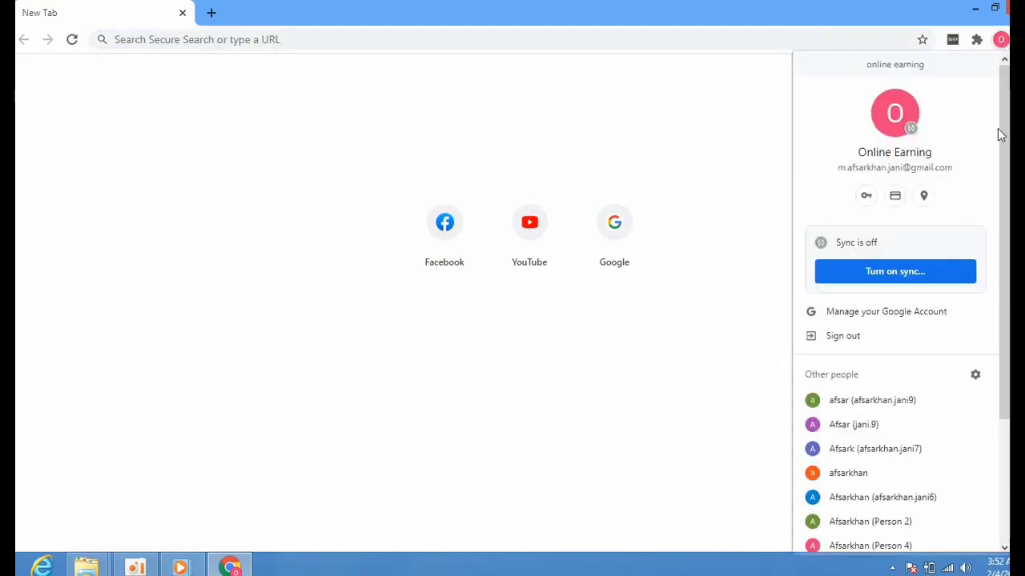
scroll(1007, 246, down, 2)
drag(1007, 246, 1003, 332)
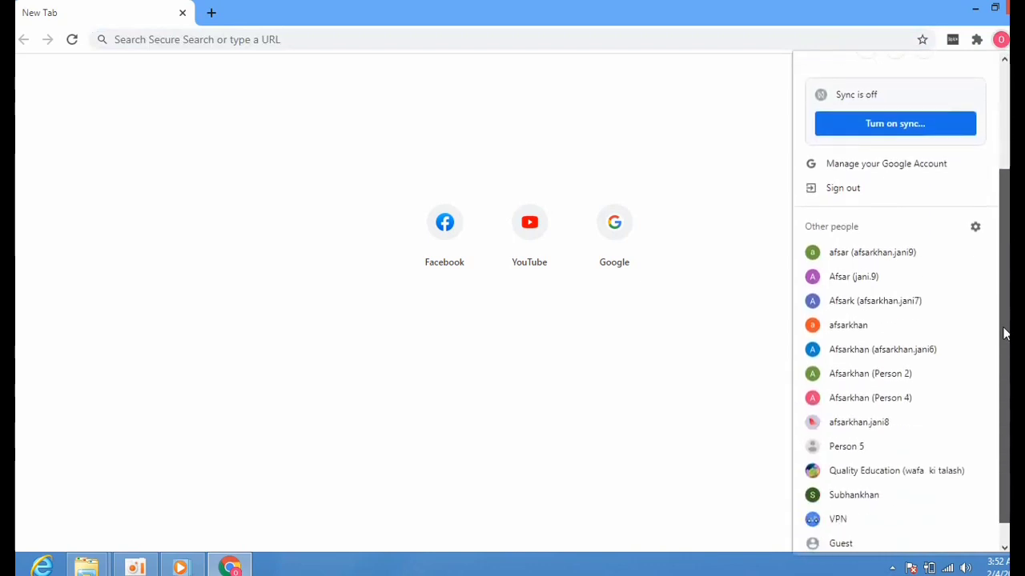
click(881, 252)
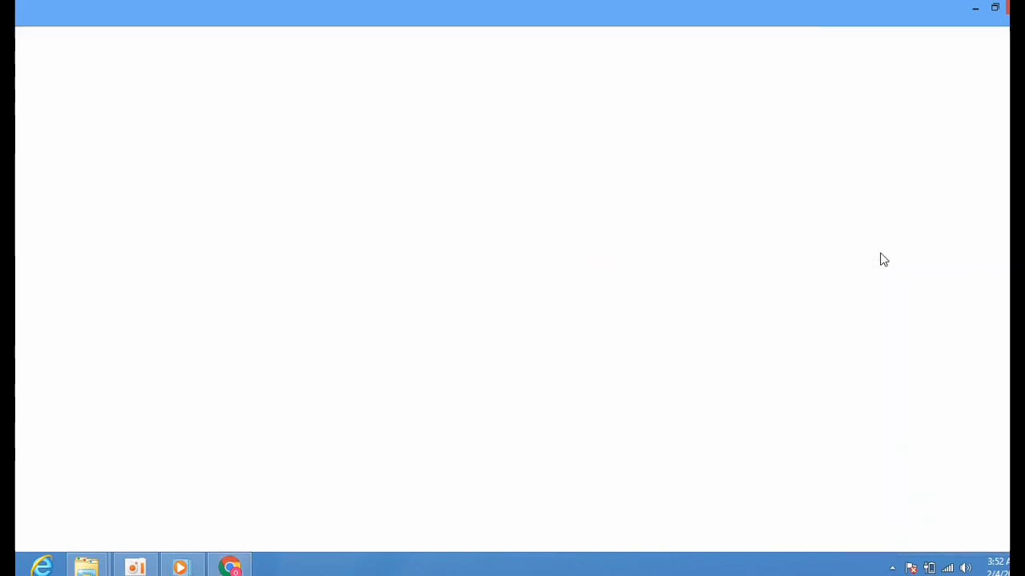
click(995, 8)
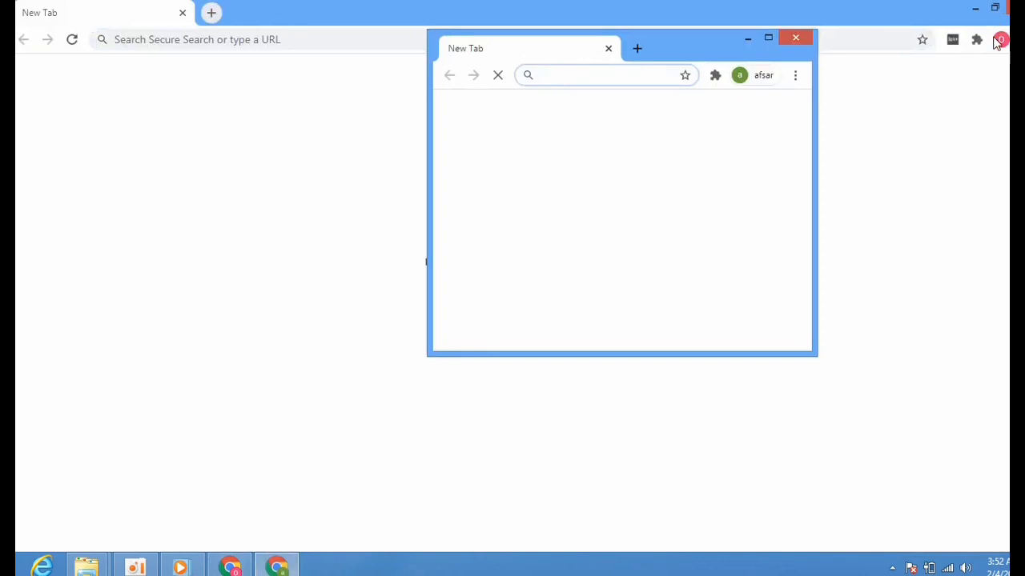
Open windows for a second, a third and the Person 4 profile from the profile menu
click(1000, 40)
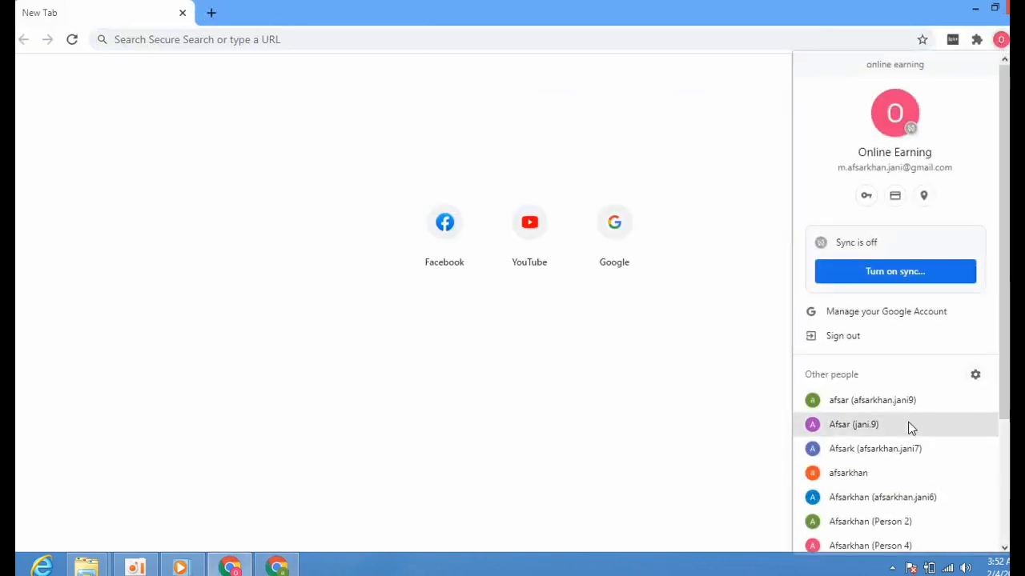
click(908, 424)
click(991, 39)
click(901, 464)
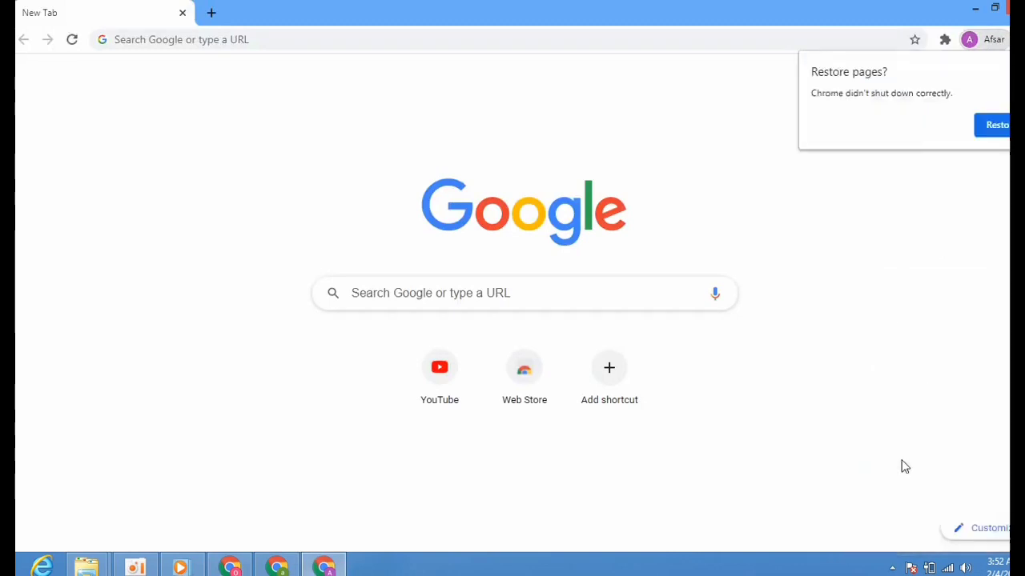
click(999, 40)
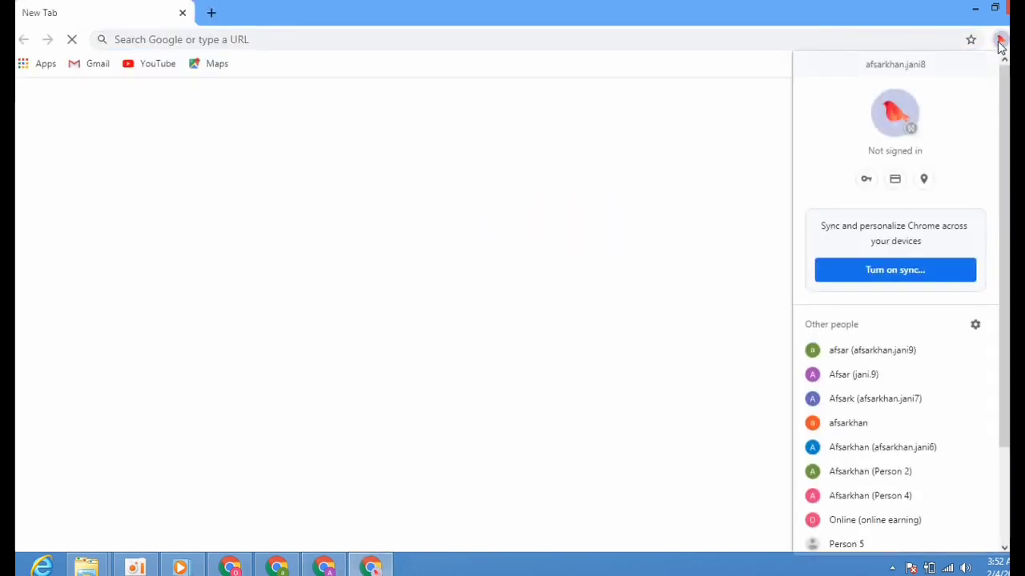
click(900, 496)
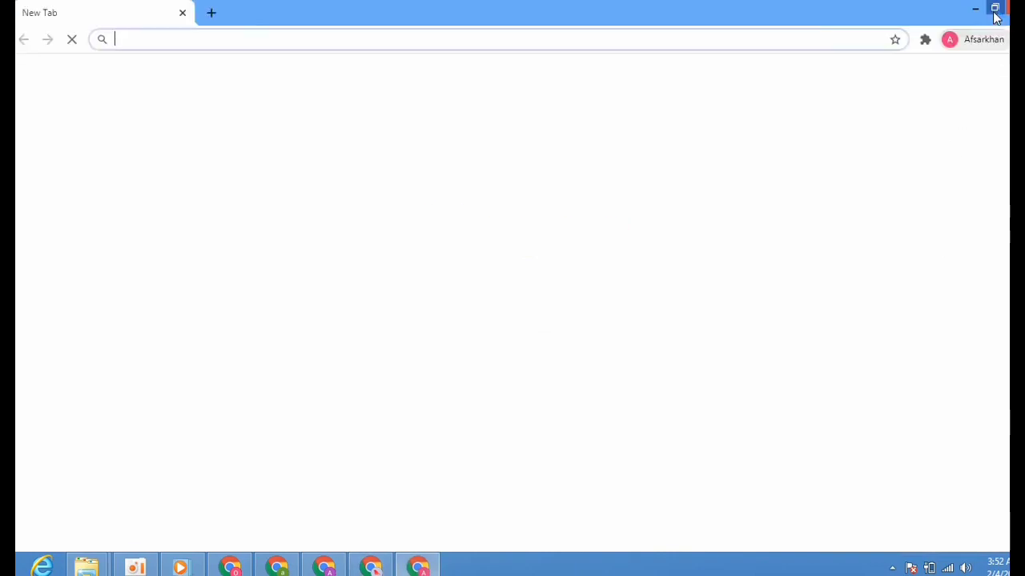
click(995, 39)
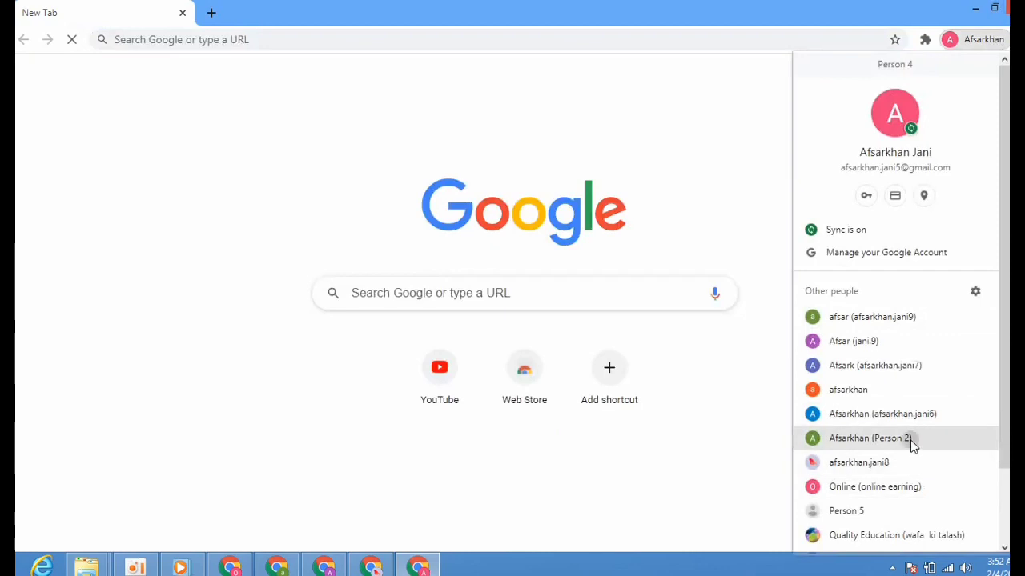
key(Escape)
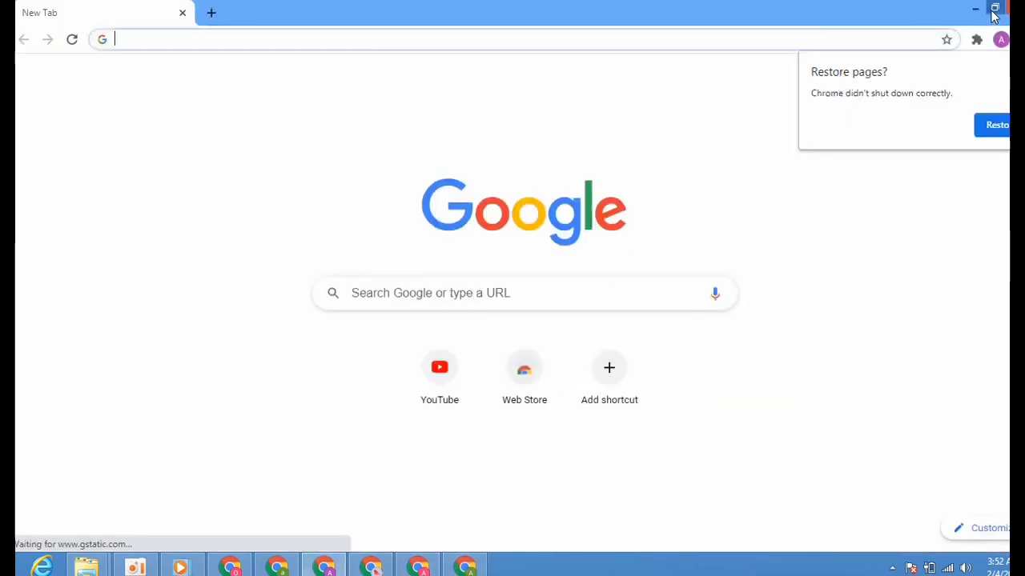
Restore the maximized window and drag the profile windows into an overlapping cascade across the desktop
click(992, 11)
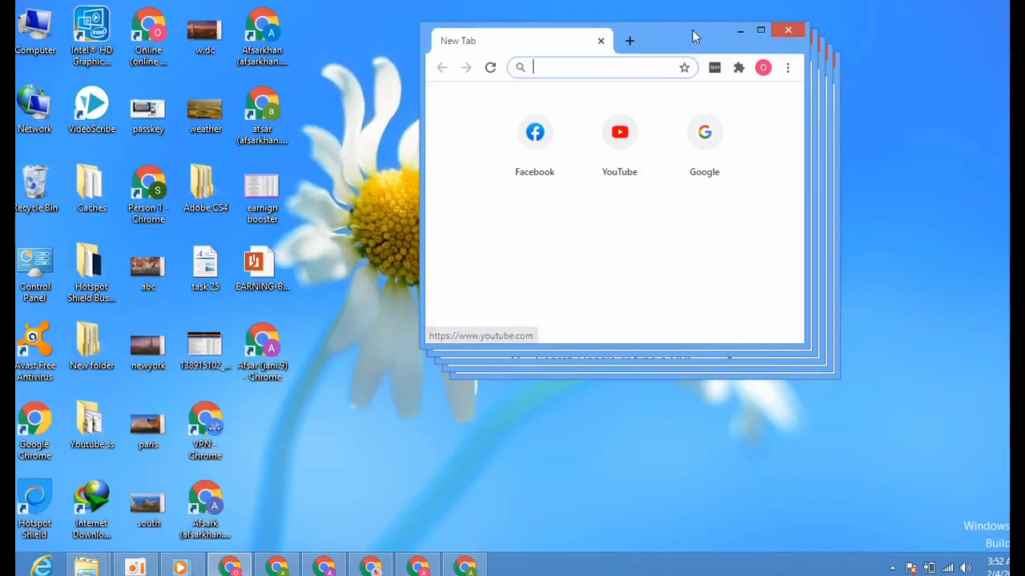
drag(691, 30, 363, 30)
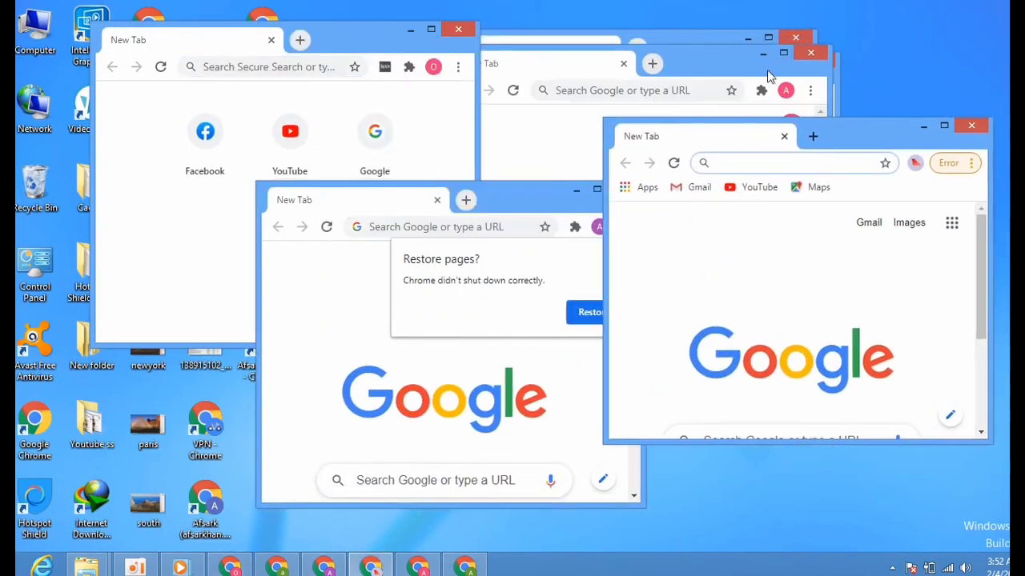
drag(732, 59, 869, 121)
drag(724, 70, 701, 202)
drag(700, 51, 606, 21)
click(852, 117)
drag(852, 117, 822, 48)
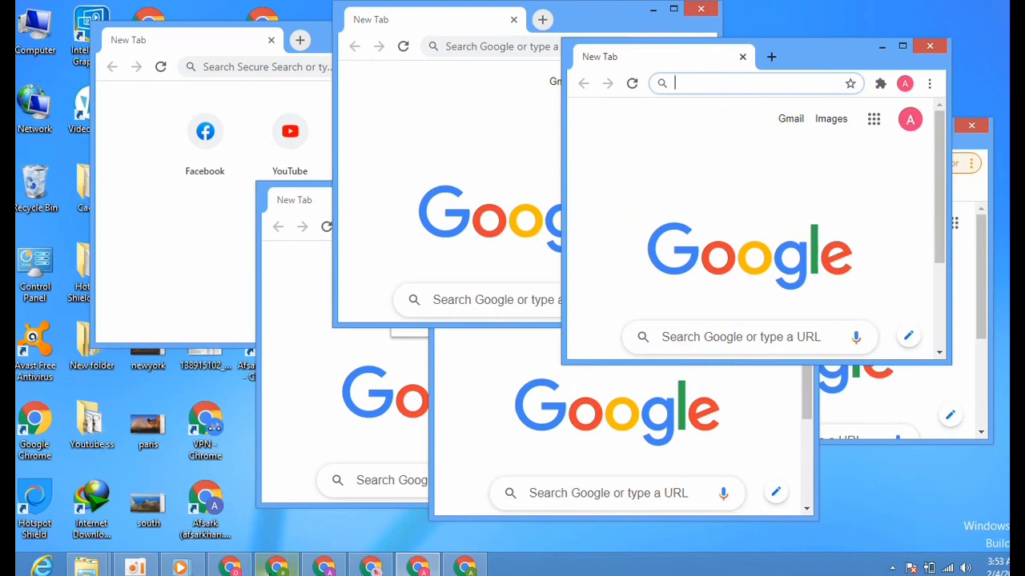
mouse_move(244, 570)
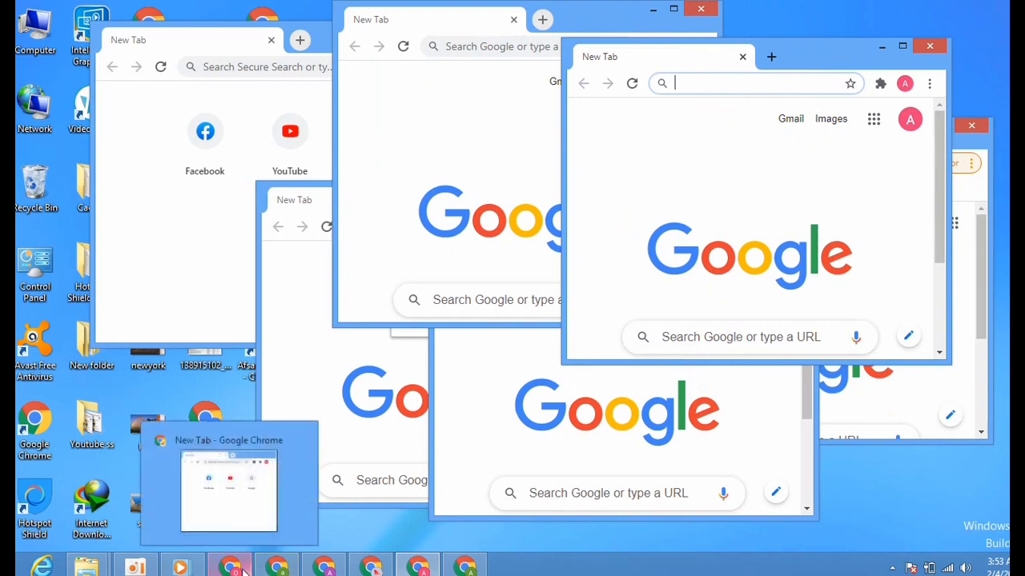
Bring the unsigned profile's window forward from the taskbar and enable the Avast SafePrice extension
click(244, 570)
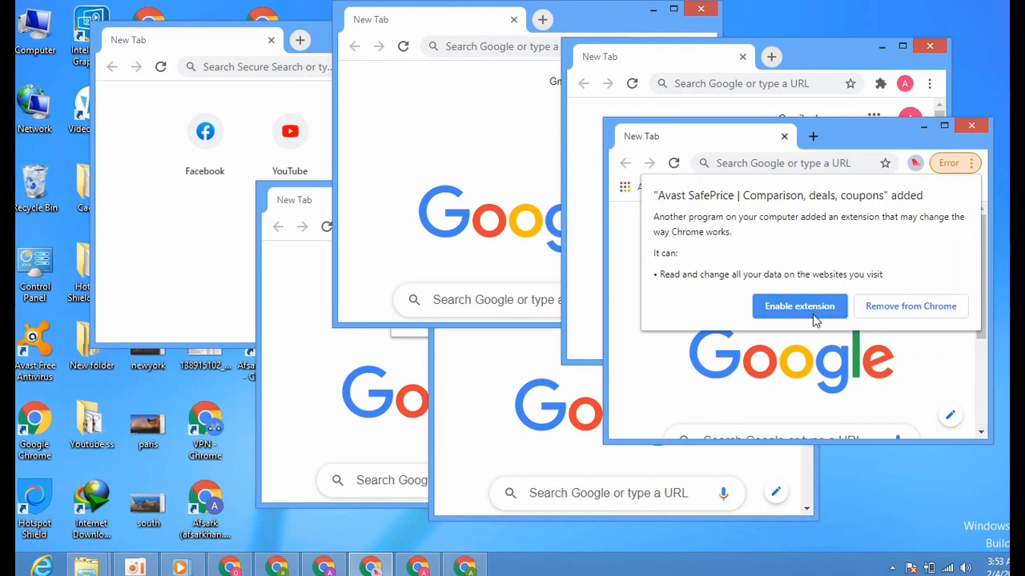
click(663, 366)
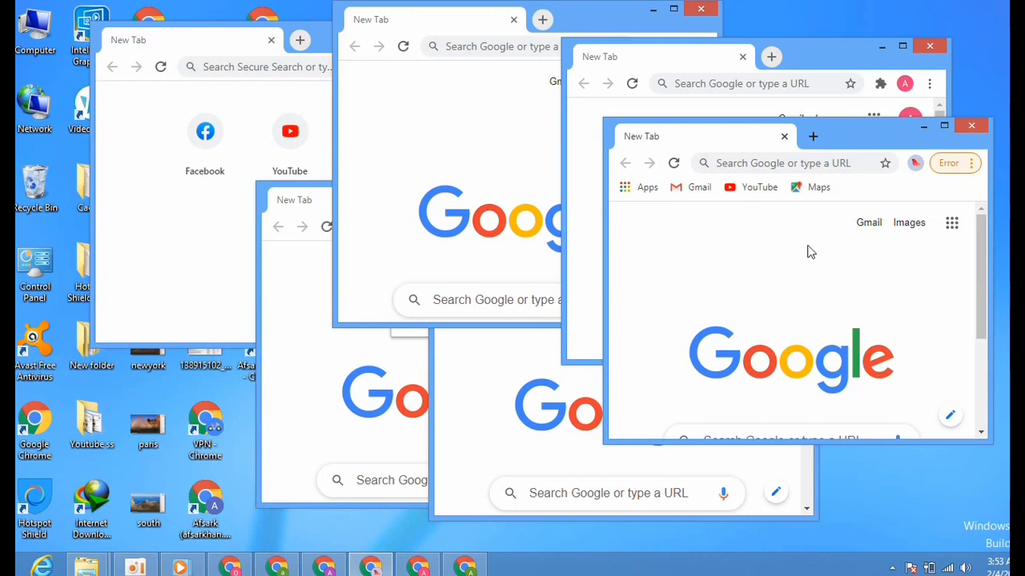
Dismiss the McAfee WebAdvisor notice and close the extra profile windows
click(972, 129)
click(972, 128)
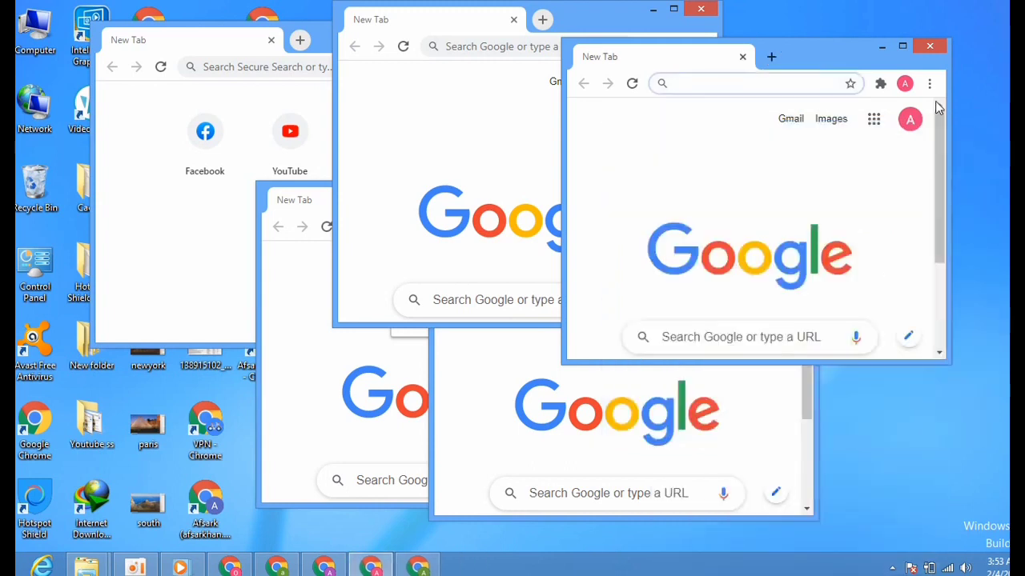
click(929, 46)
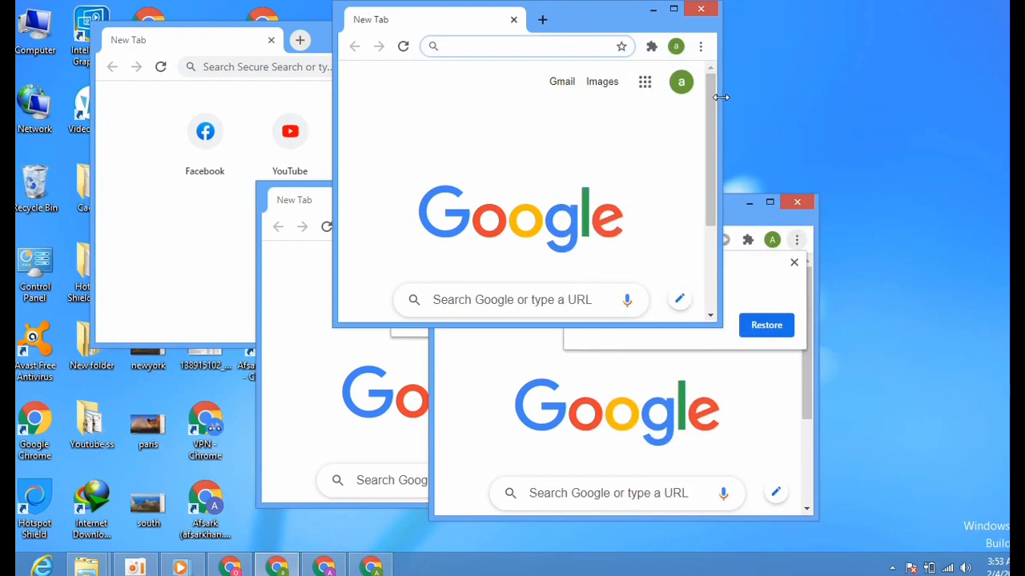
click(700, 13)
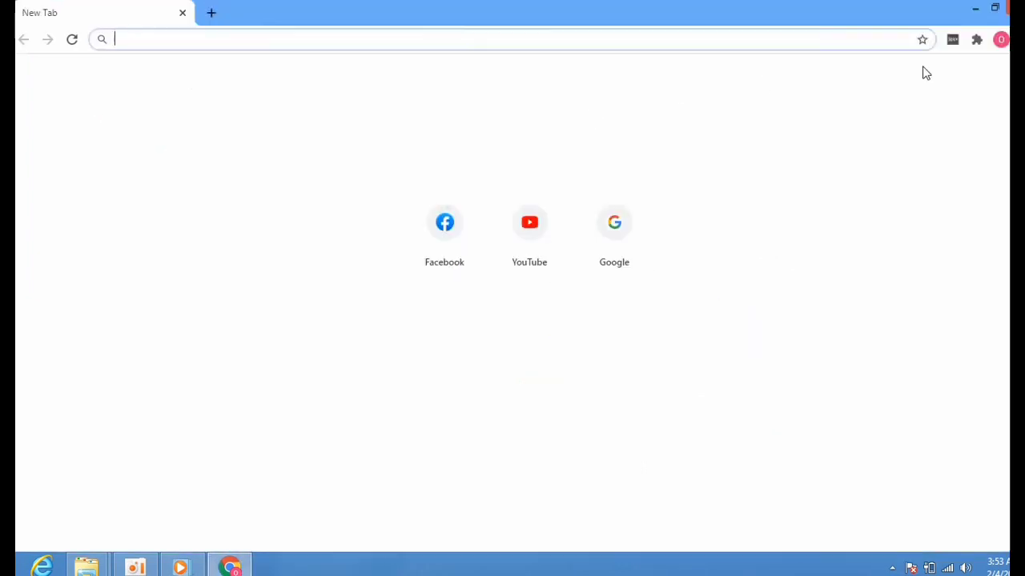
Scroll the profile menu down to the Guest and Add options
click(1001, 42)
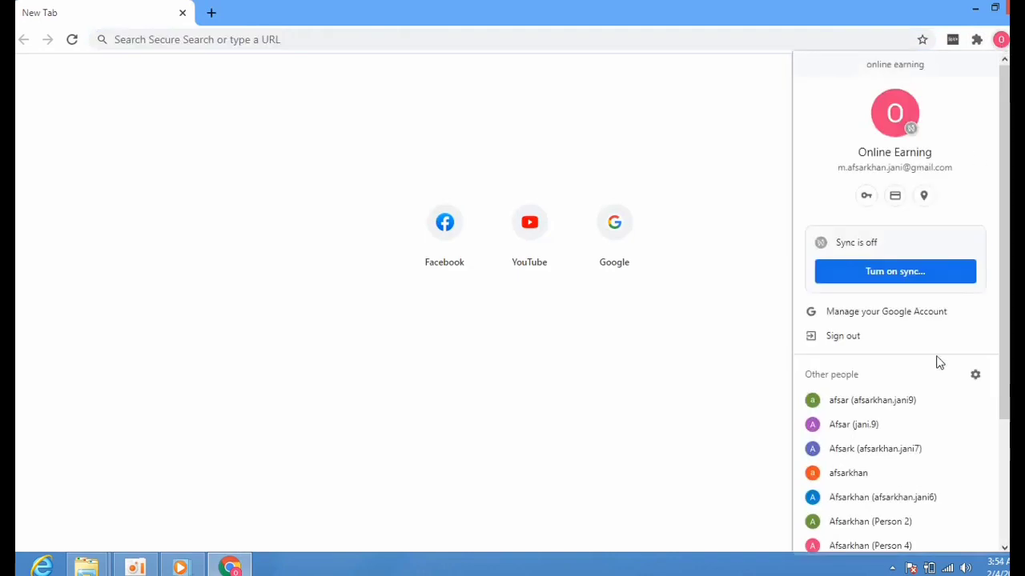
scroll(1007, 189, down, 2)
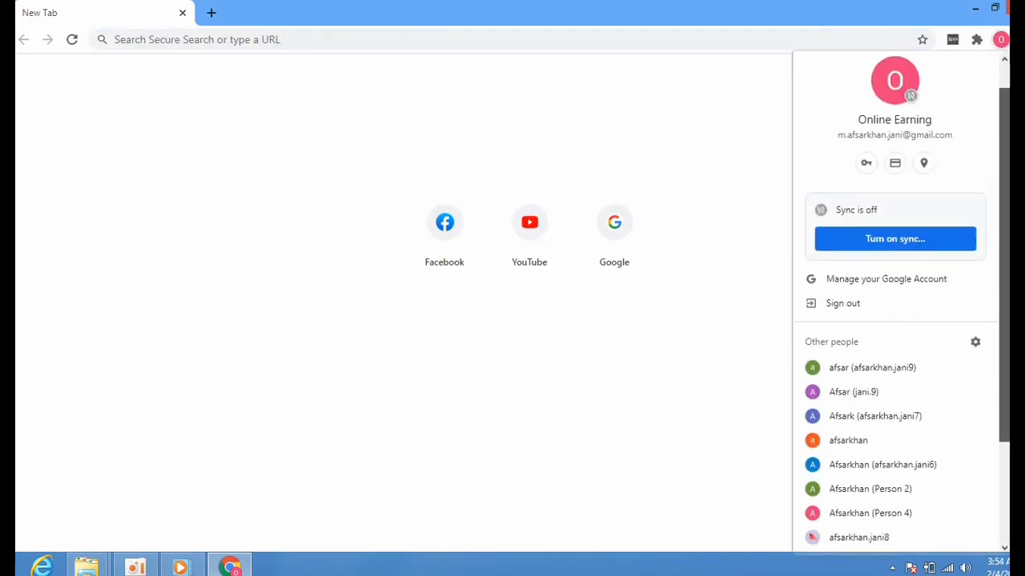
scroll(1006, 190, down, 2)
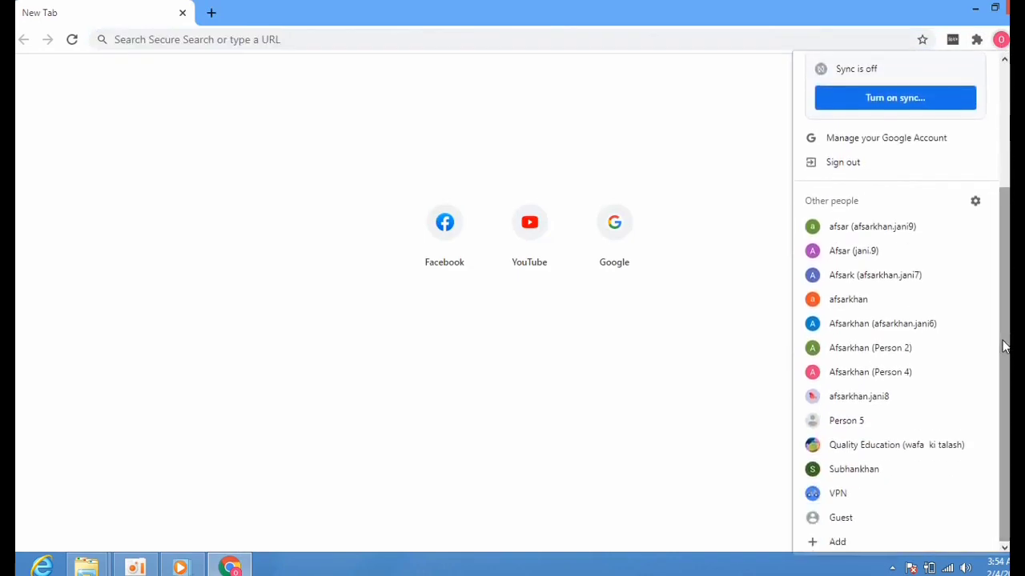
Start adding a new person and enter the profile's name
click(863, 545)
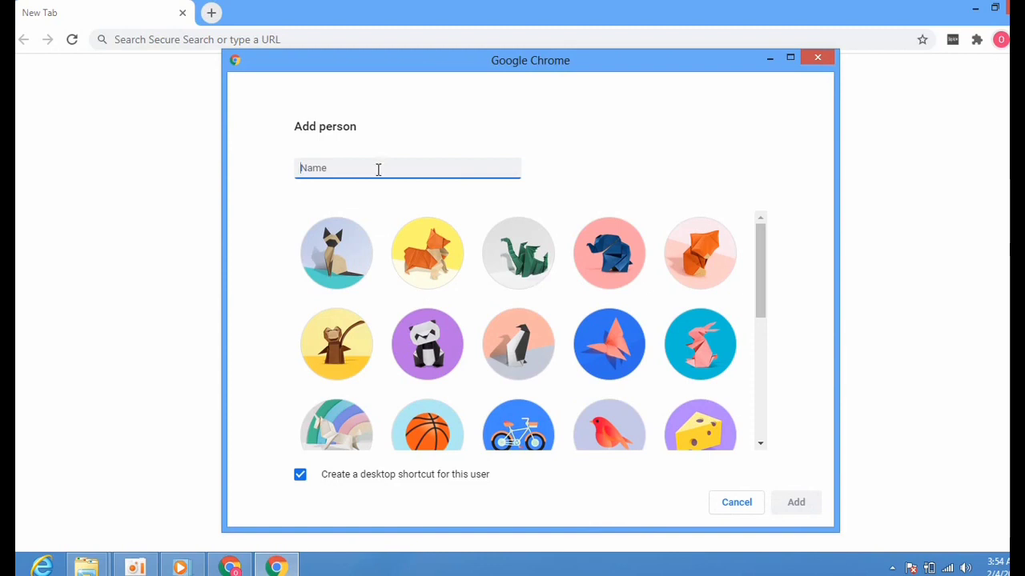
text(afs)
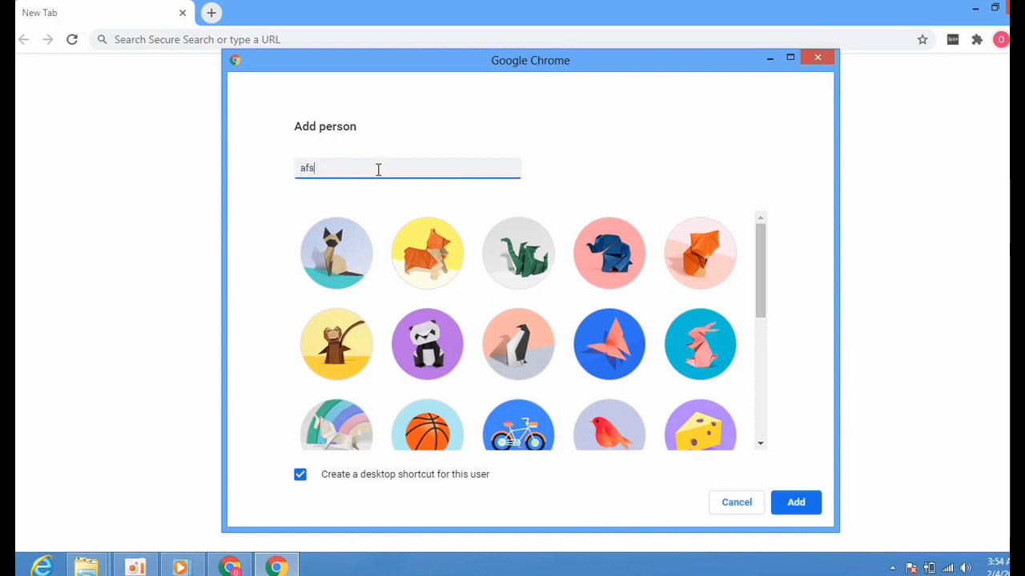
text(arkhan.jani)
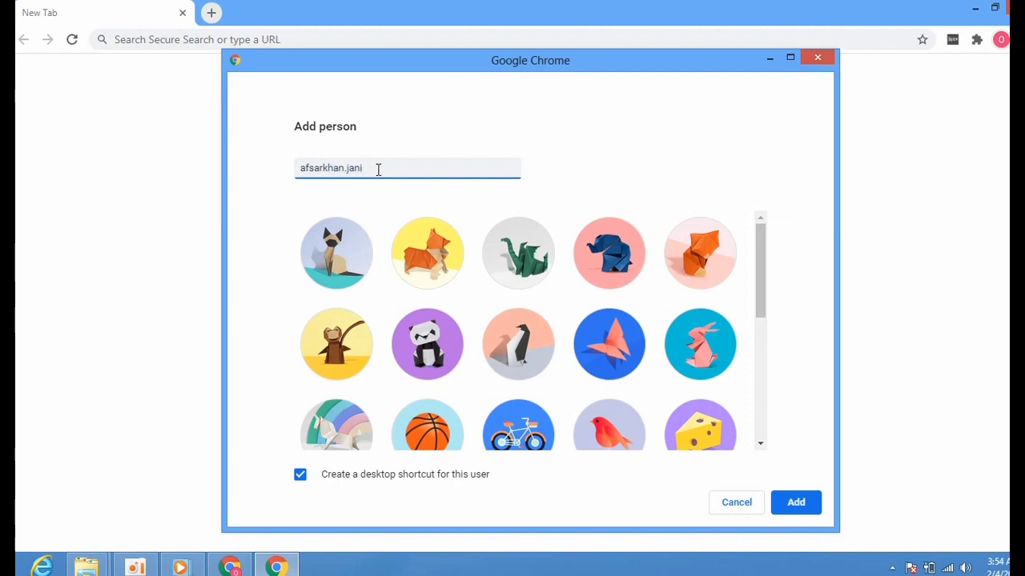
key(BackSpace)
key(BackSpace)
key(BackSpace)
key(BackSpace)
key(BackSpace)
key(BackSpace)
key(BackSpace)
key(BackSpace)
key(BackSpace)
key(BackSpace)
key(BackSpace)
key(BackSpace)
key(BackSpace)
text(jani.10)
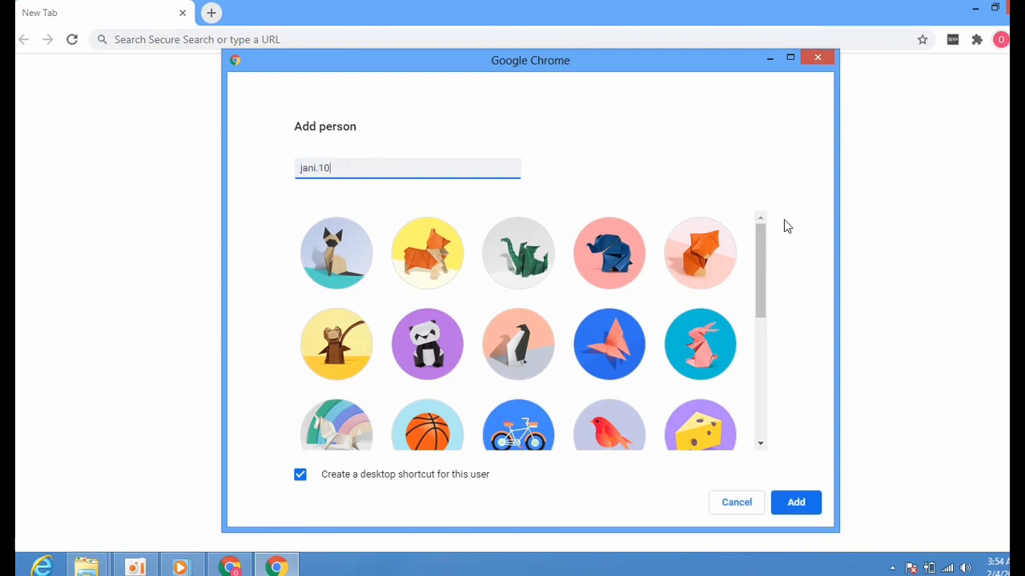
Choose the sunglasses avatar, keep the desktop shortcut enabled, and create the profile
drag(757, 247, 754, 314)
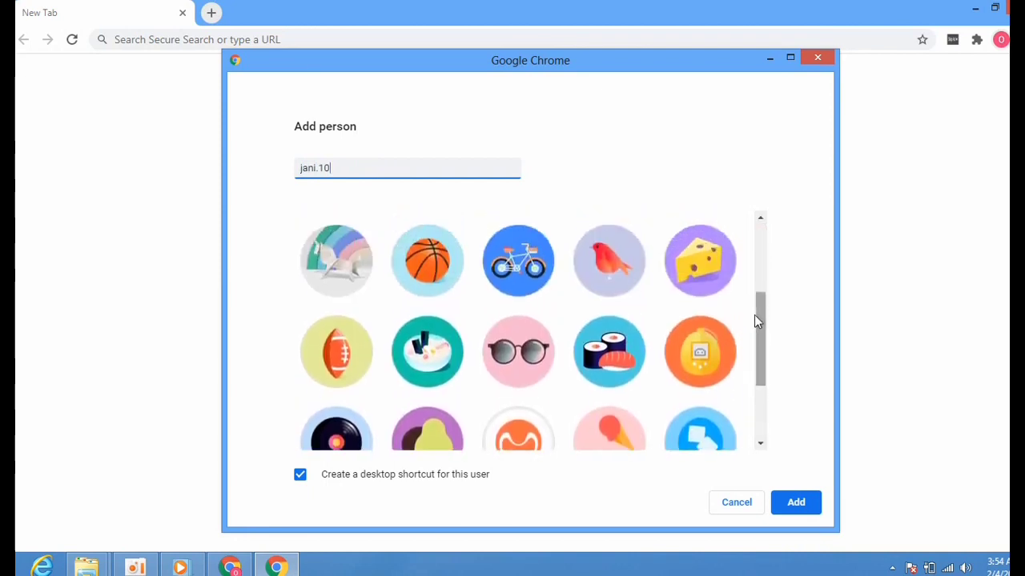
click(526, 358)
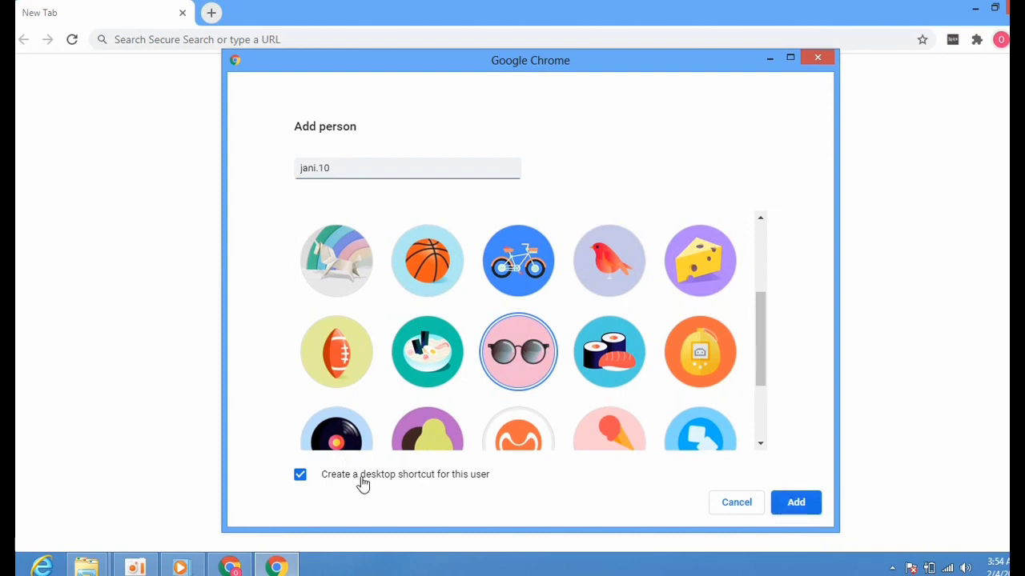
click(301, 477)
click(301, 477)
click(800, 502)
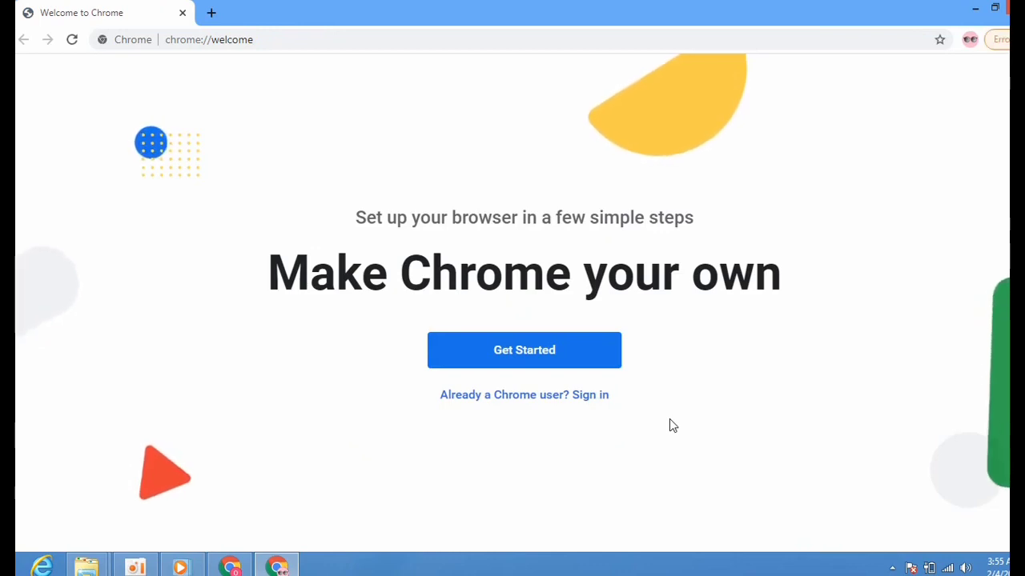
Run the welcome setup with default Google app bookmarks and the Landscape background, continuing to sign-in
click(540, 355)
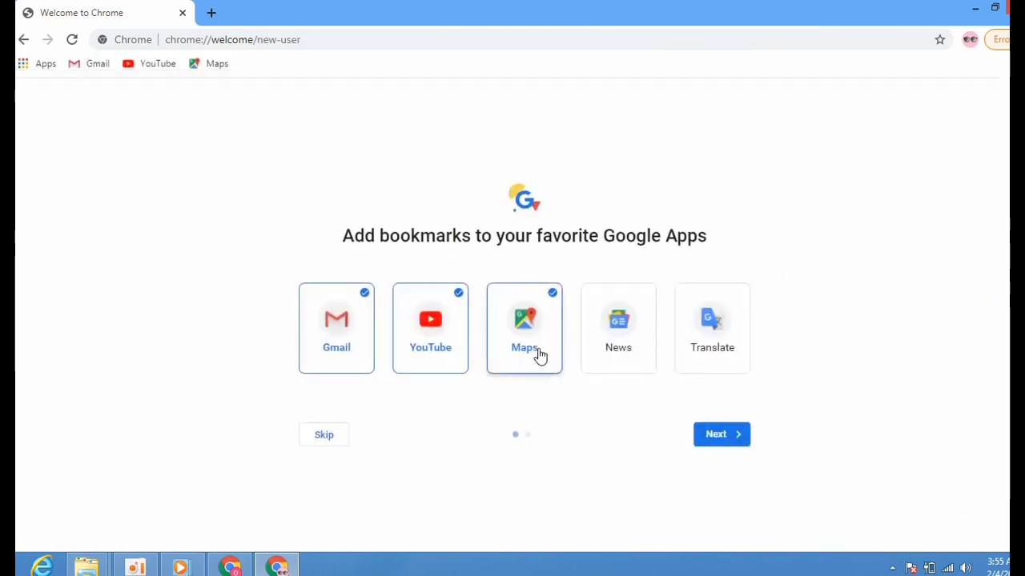
click(713, 440)
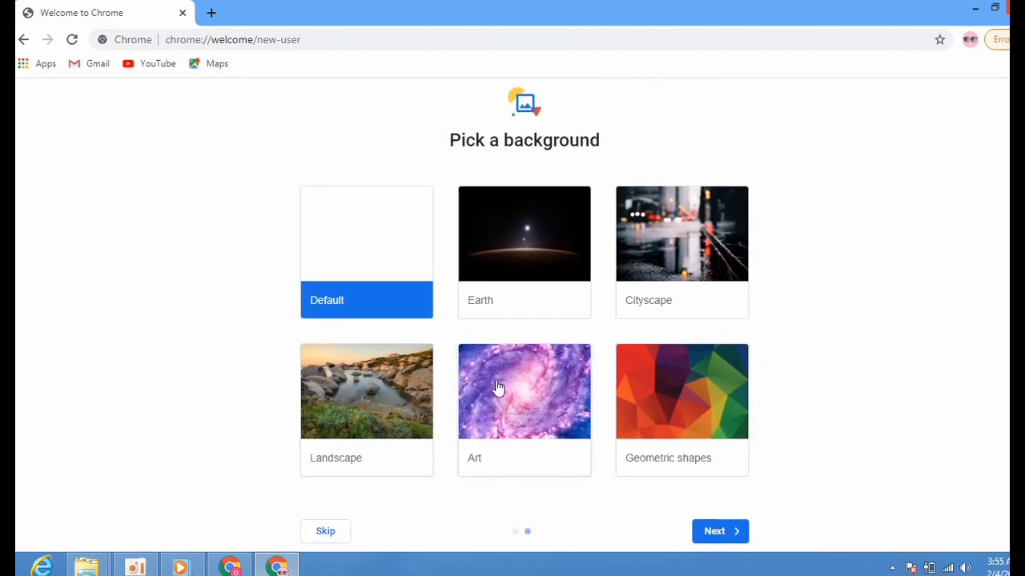
click(391, 394)
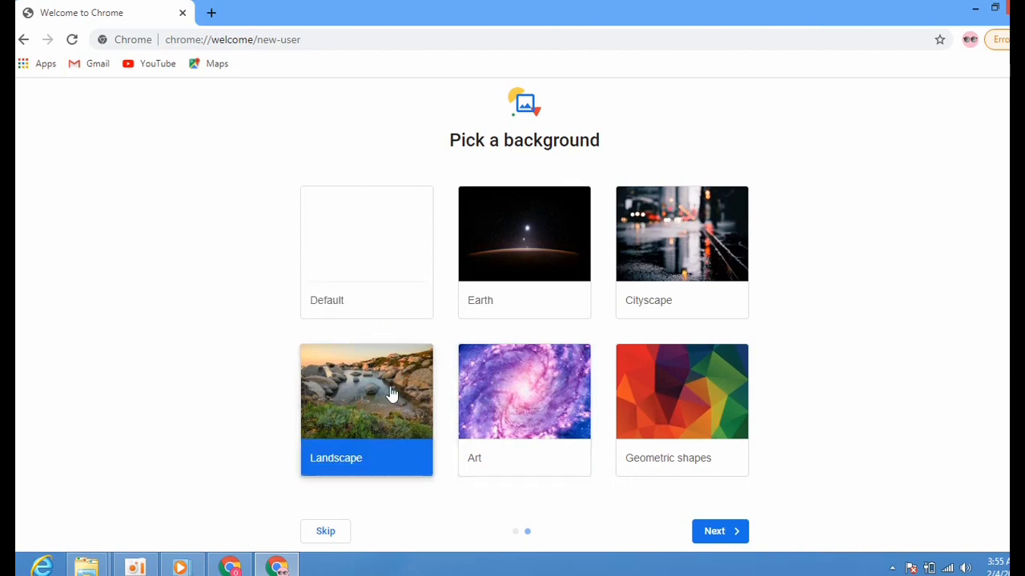
click(723, 533)
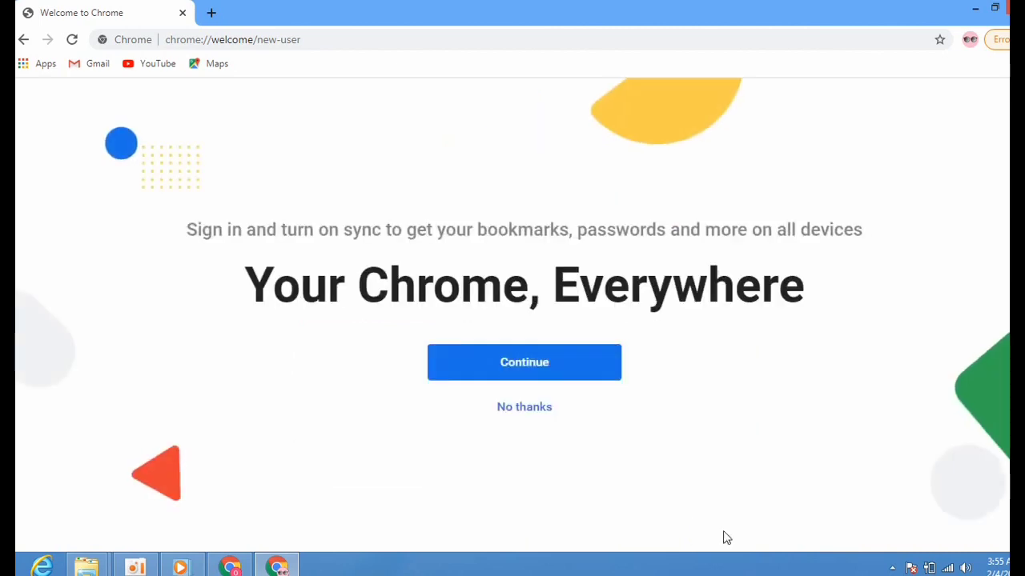
click(569, 369)
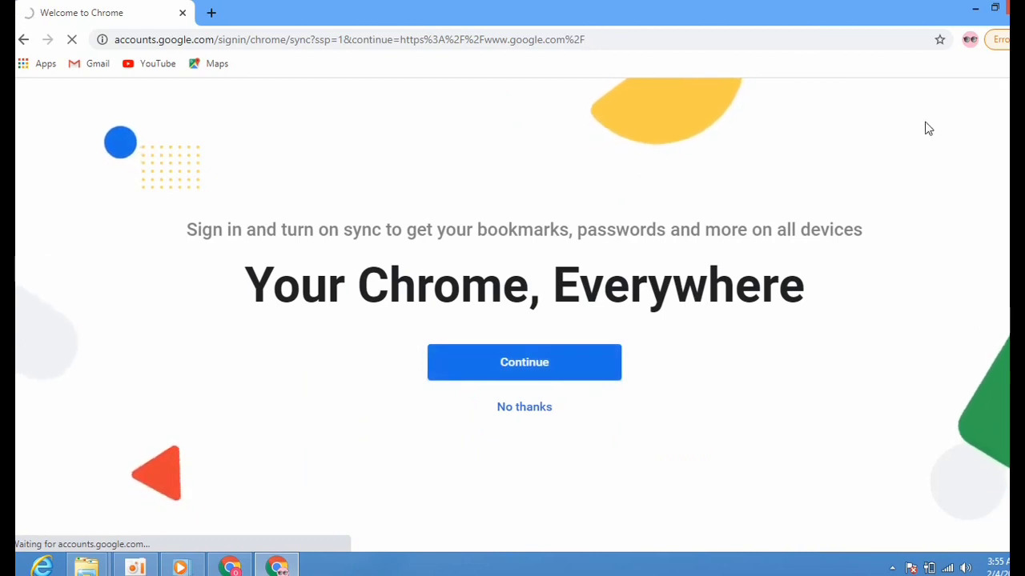
Bring the sunglasses profile's 'Sign in – Google accounts' window forward and maximize it
click(994, 8)
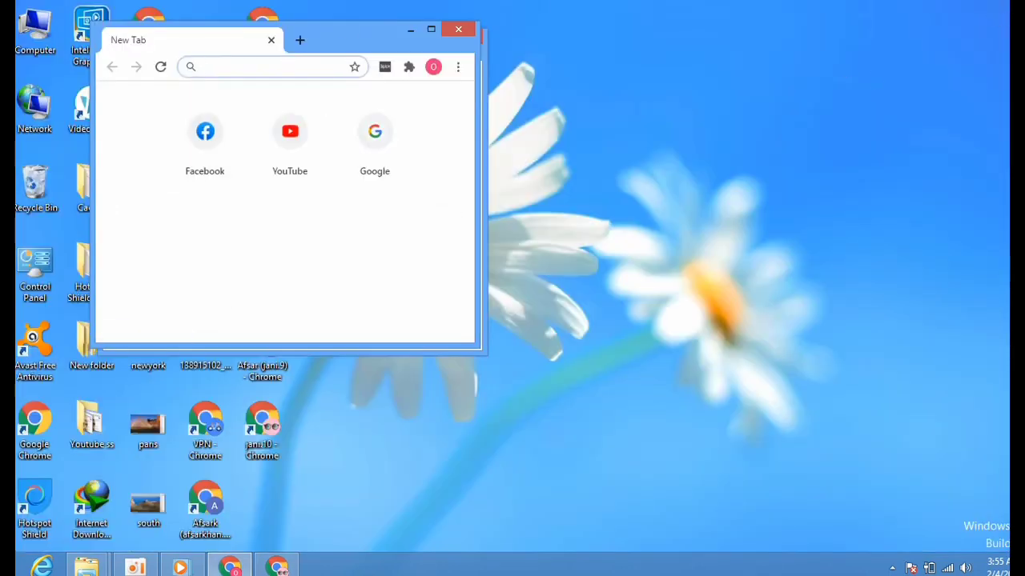
click(278, 568)
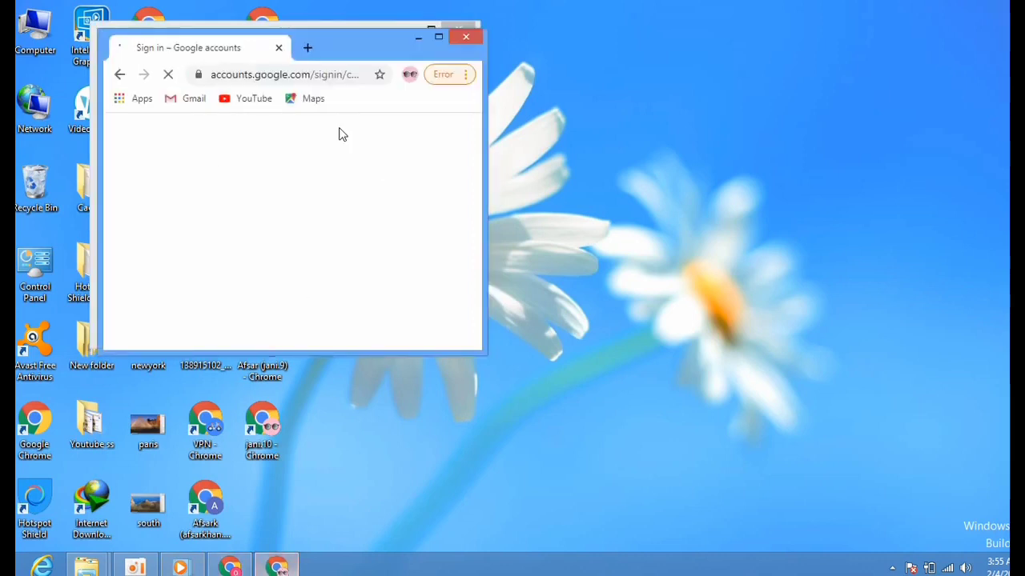
click(446, 33)
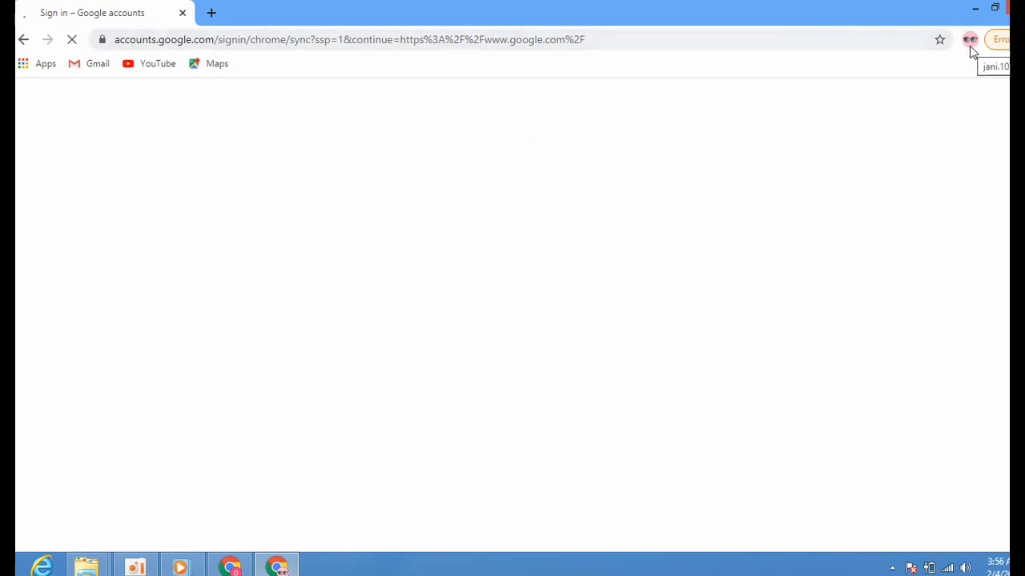
click(995, 9)
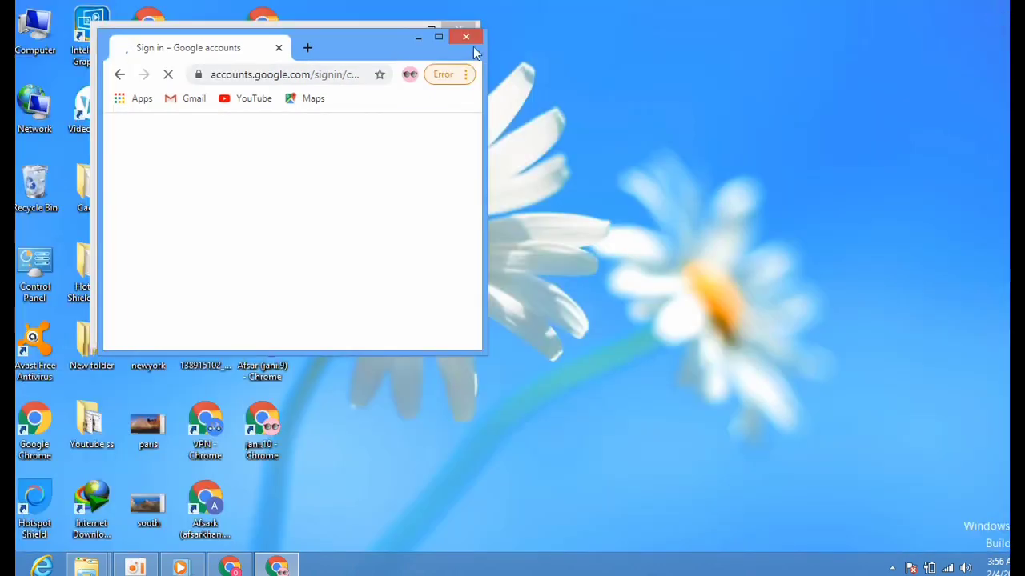
click(440, 36)
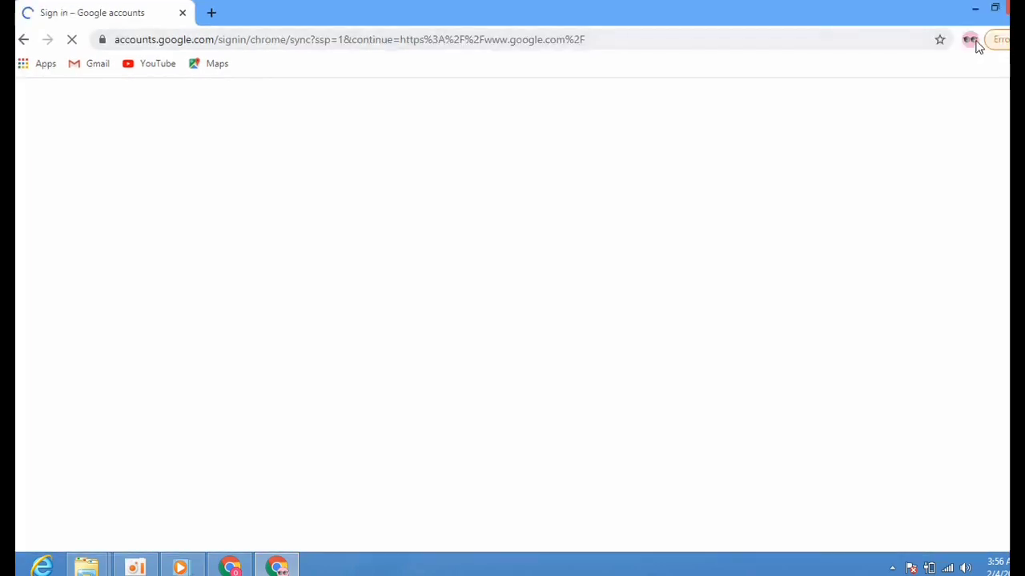
From the profile menu, add another person with a typed name and the bicycle avatar
click(971, 42)
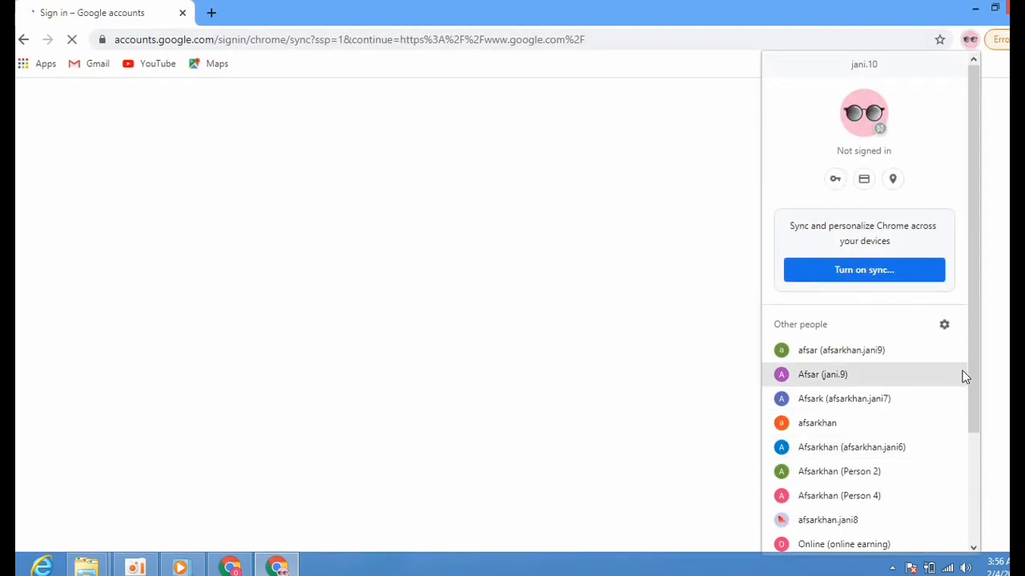
drag(979, 323, 978, 504)
click(841, 546)
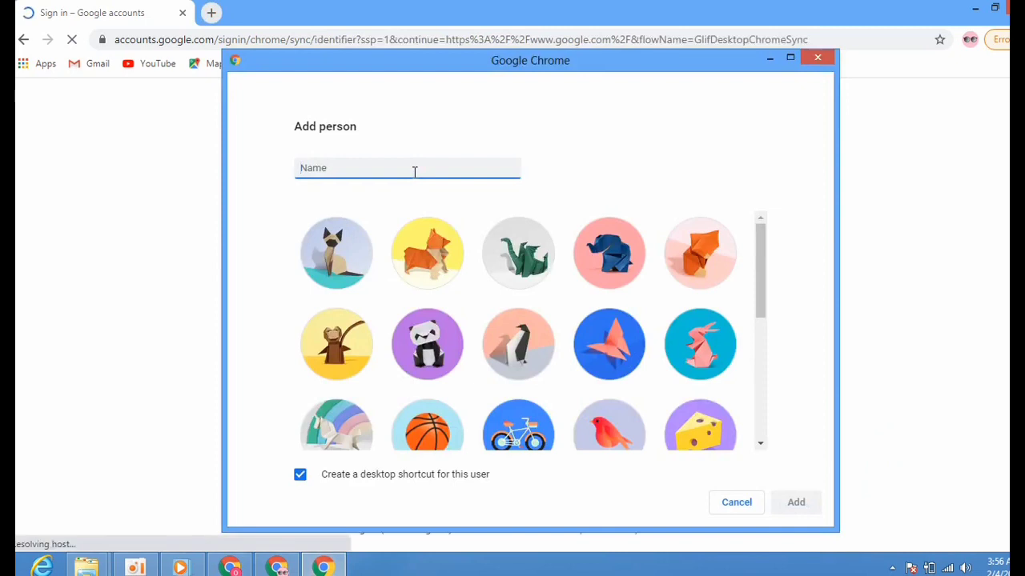
text(j)
text(abc)
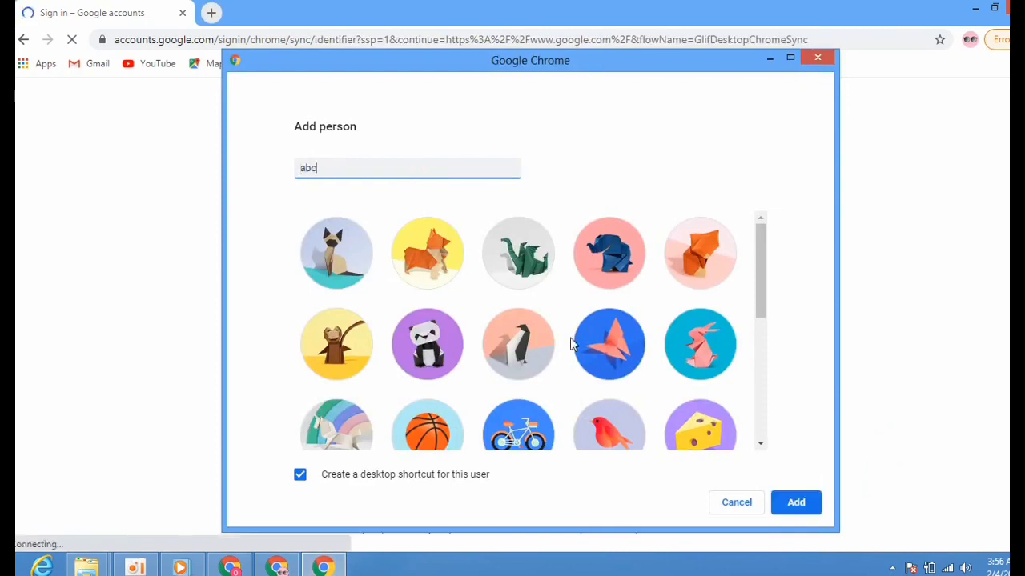
click(514, 431)
click(794, 509)
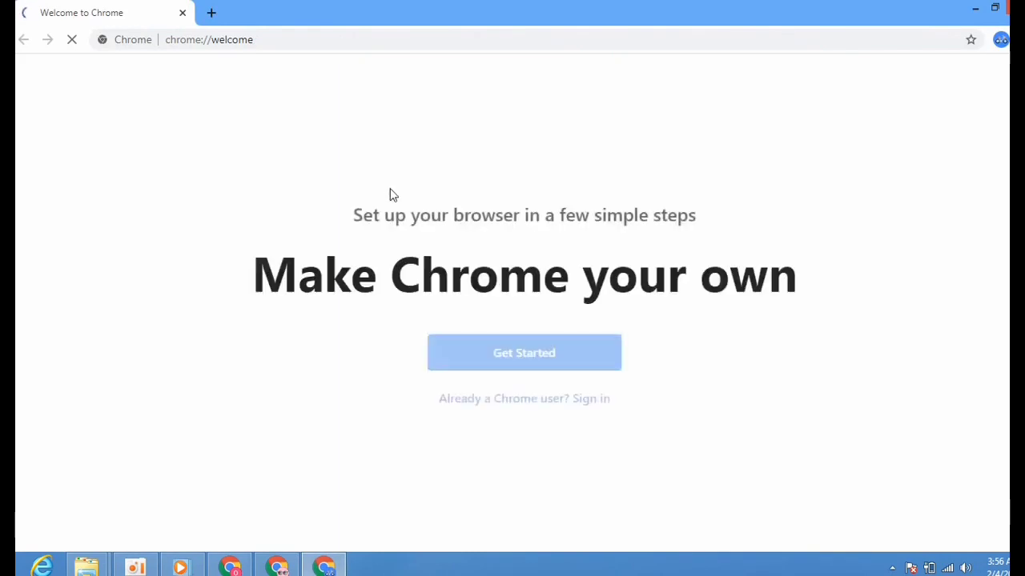
Choose Get Started on the abc profile's Welcome to Chrome page
click(542, 364)
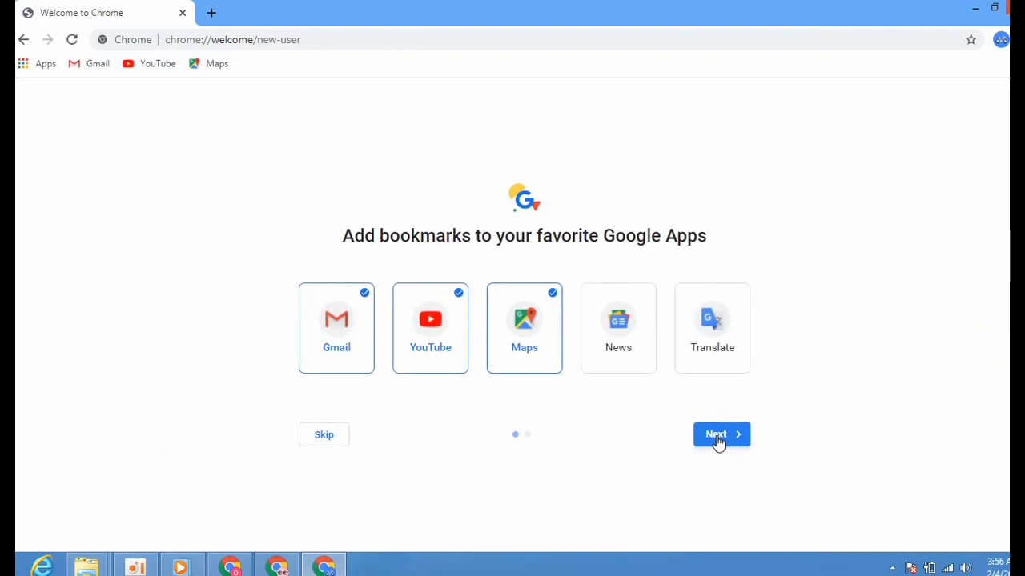